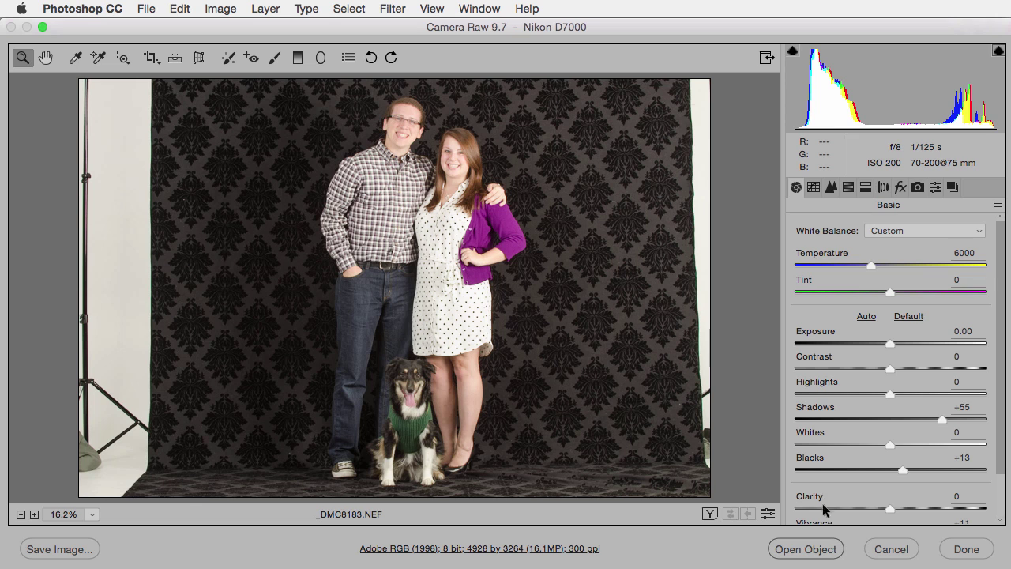
Step: Open the raw portrait in Photoshop as a smart object and check whether Edit > Fill is available
click(816, 555)
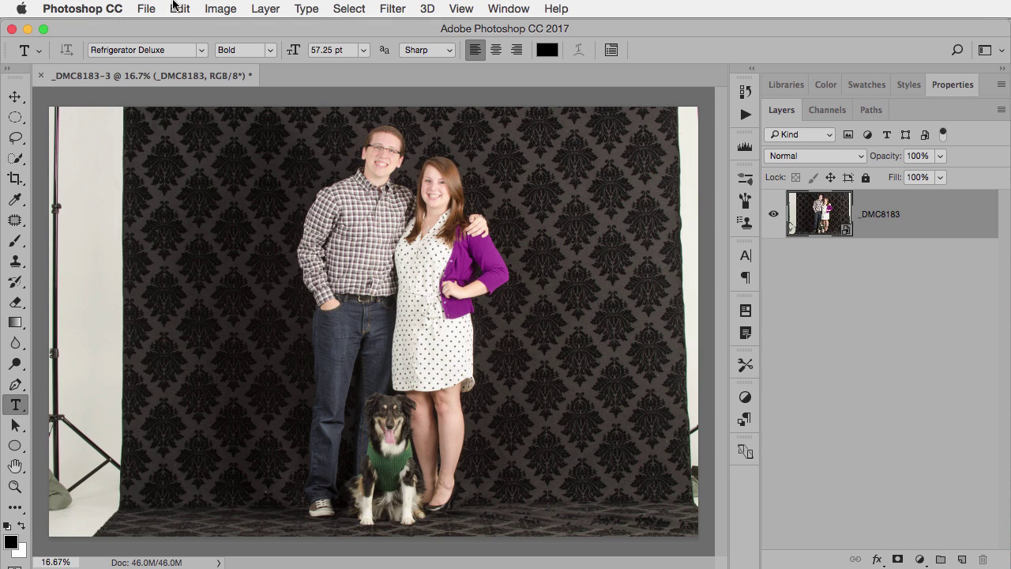
click(177, 8)
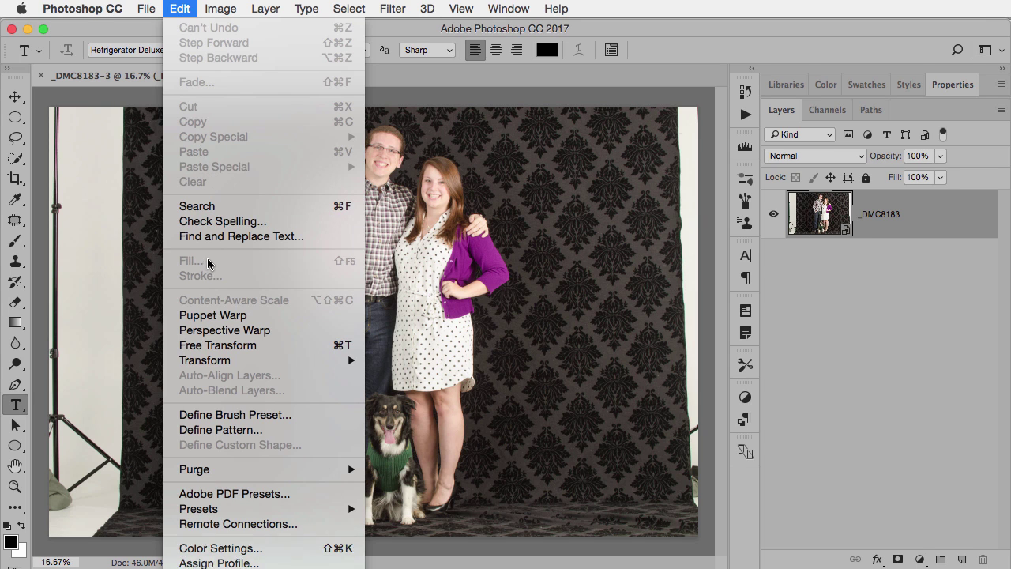
click(189, 8)
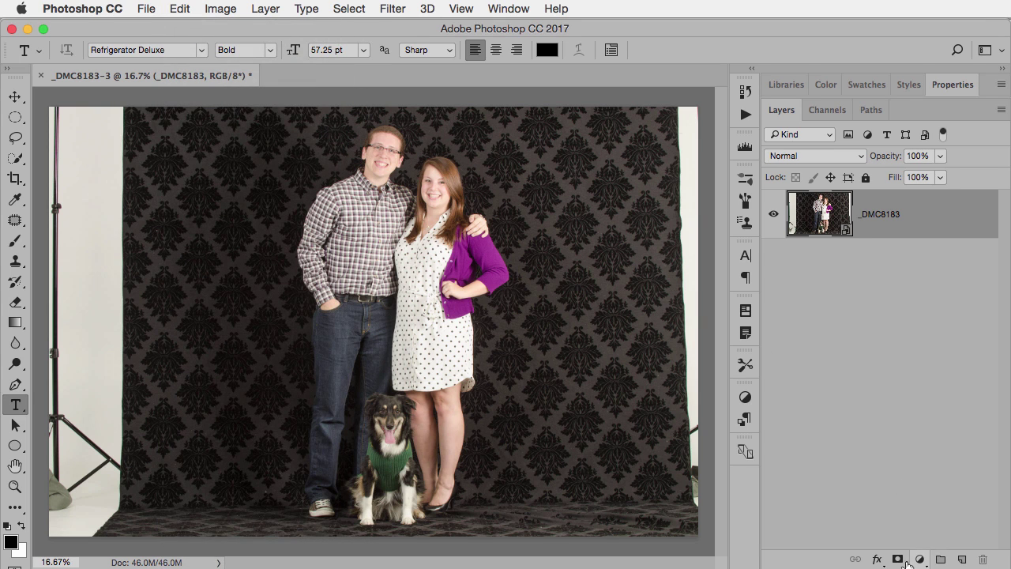
Step: Add a blank layer, review the Fill contents options, cancel, and delete the unused layer
click(962, 560)
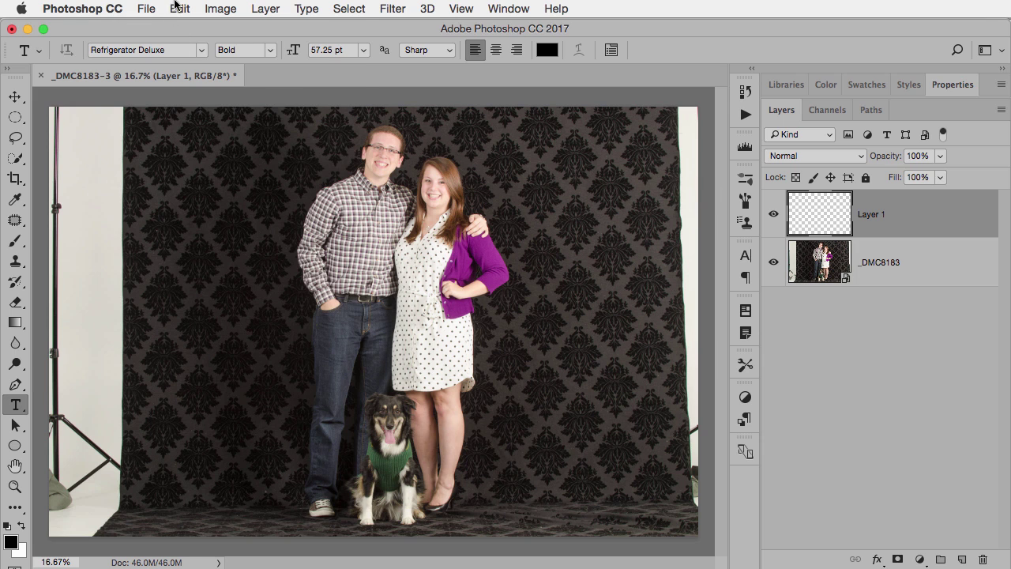
click(177, 8)
click(211, 259)
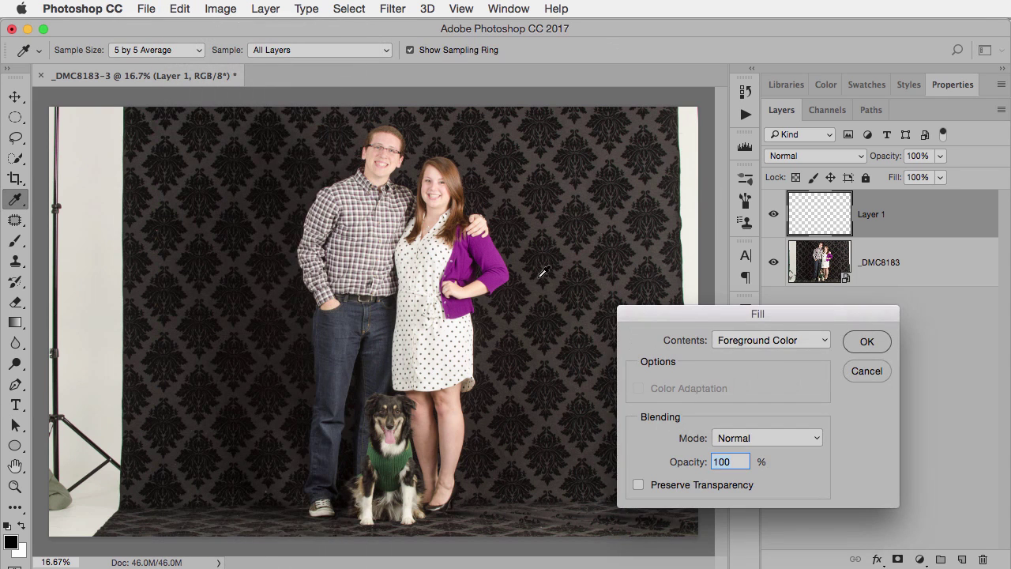
click(772, 345)
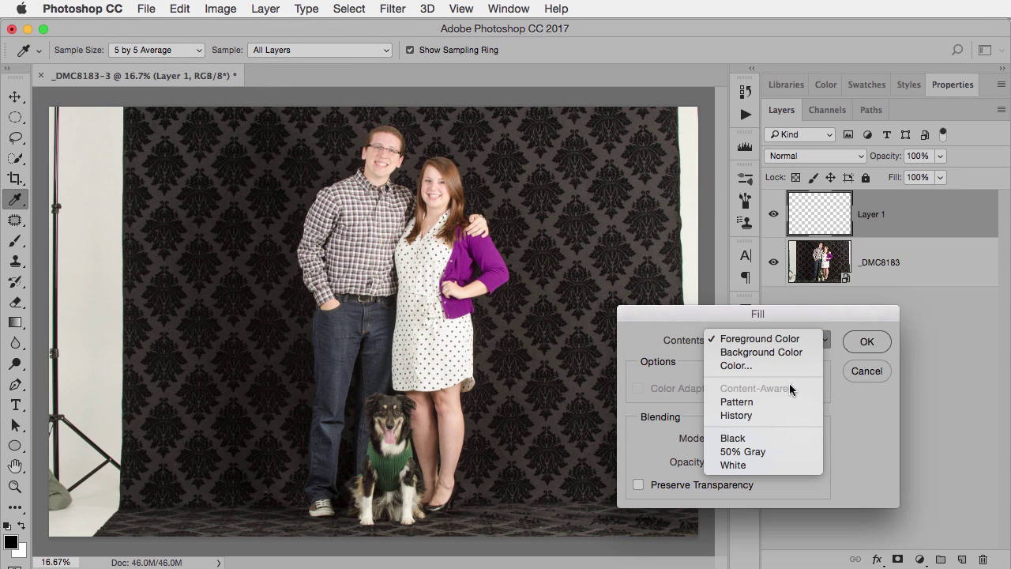
click(869, 375)
click(868, 374)
key(t)
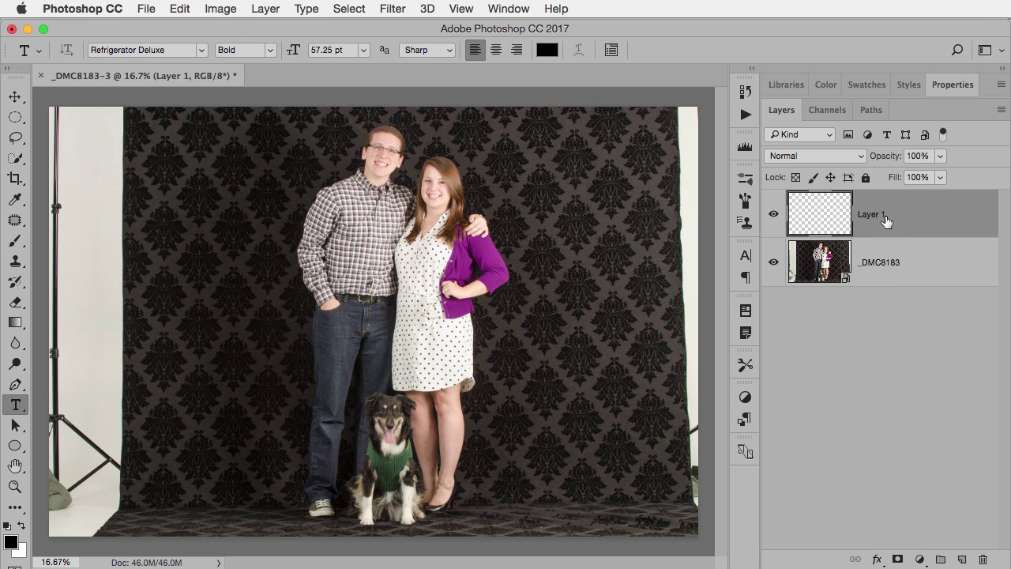
key(Delete)
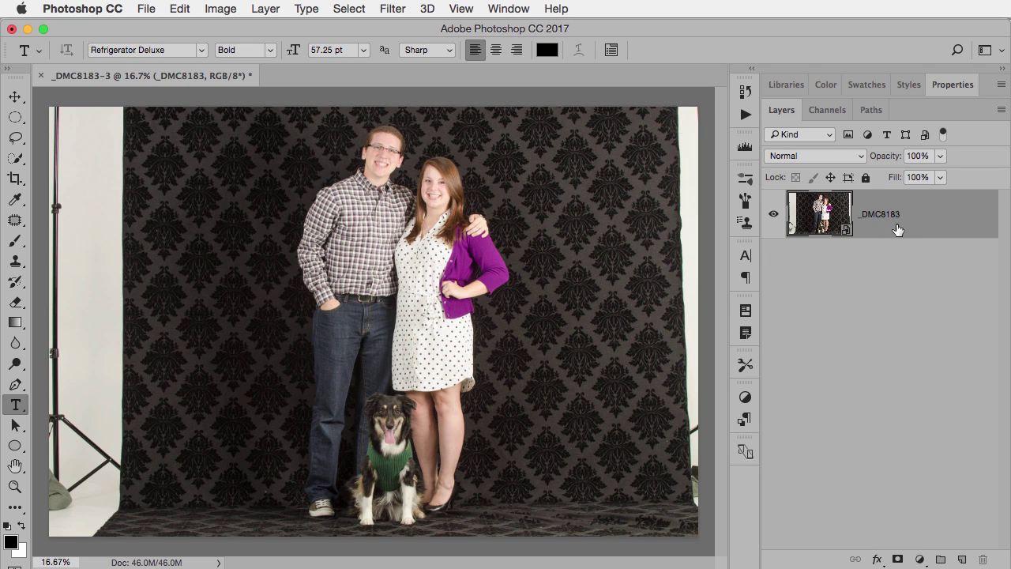
Step: Duplicate the photo layer, hide the original, and rasterize the copy
key(super+j)
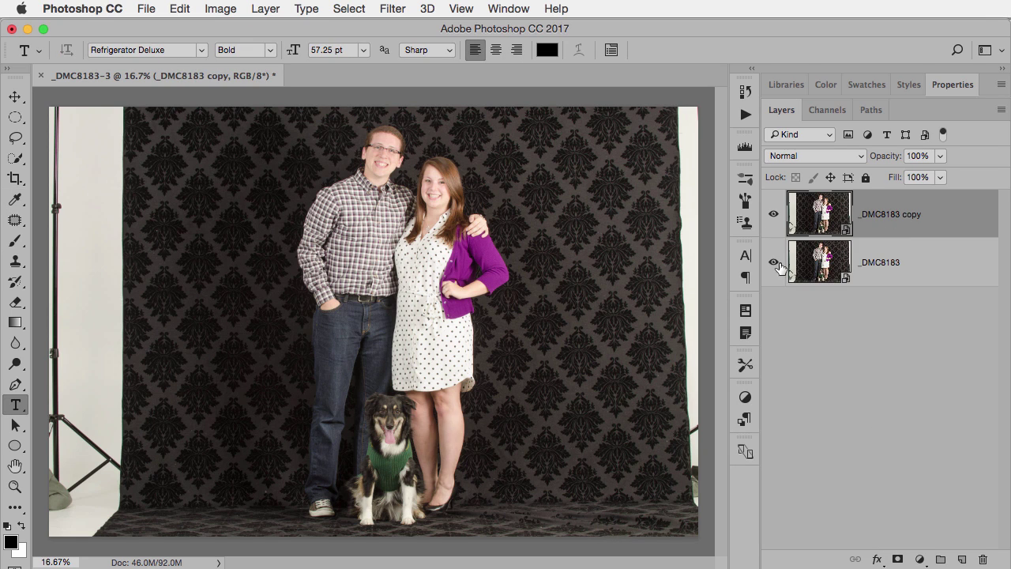
click(773, 262)
right_click(951, 222)
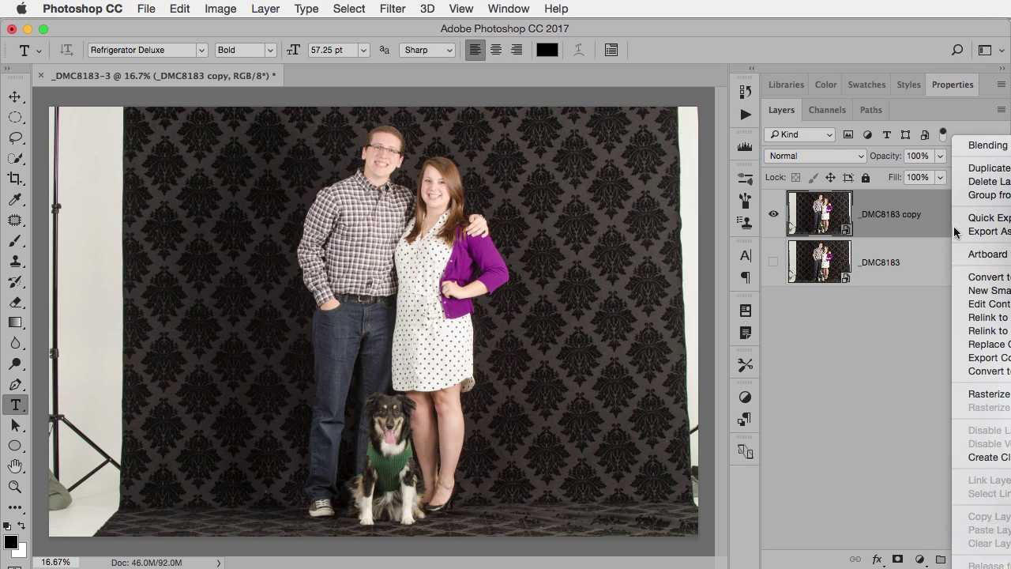
click(980, 394)
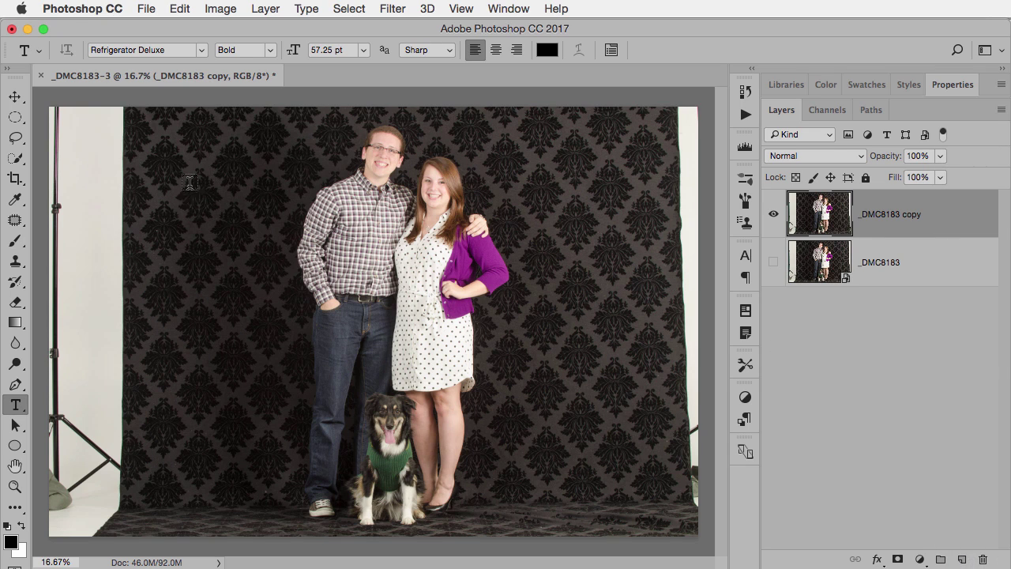
Step: Content-Aware fill a marquee over the top-left white area, then deselect and delete the failed copy
drag(19, 123, 140, 301)
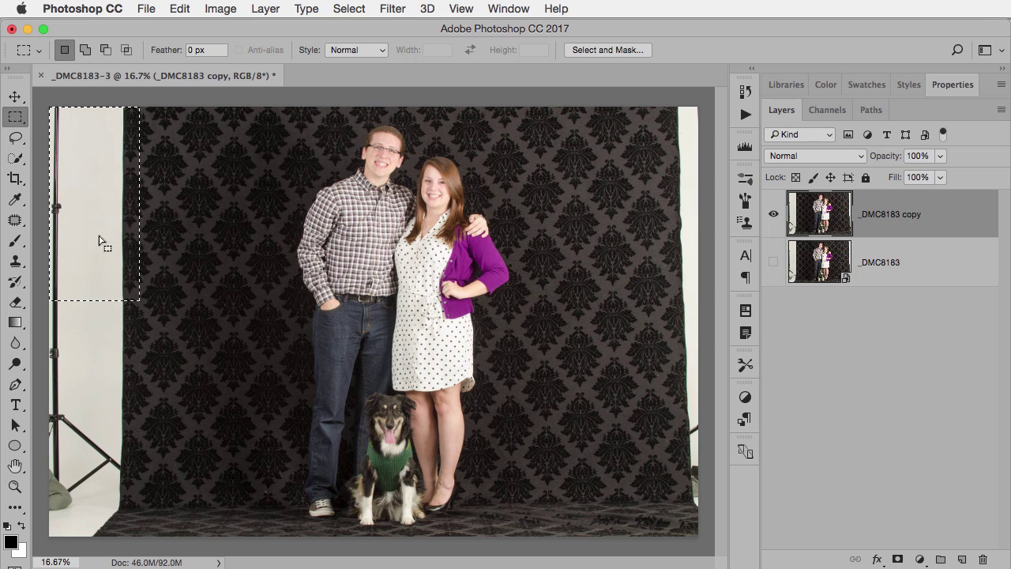
click(179, 9)
click(189, 260)
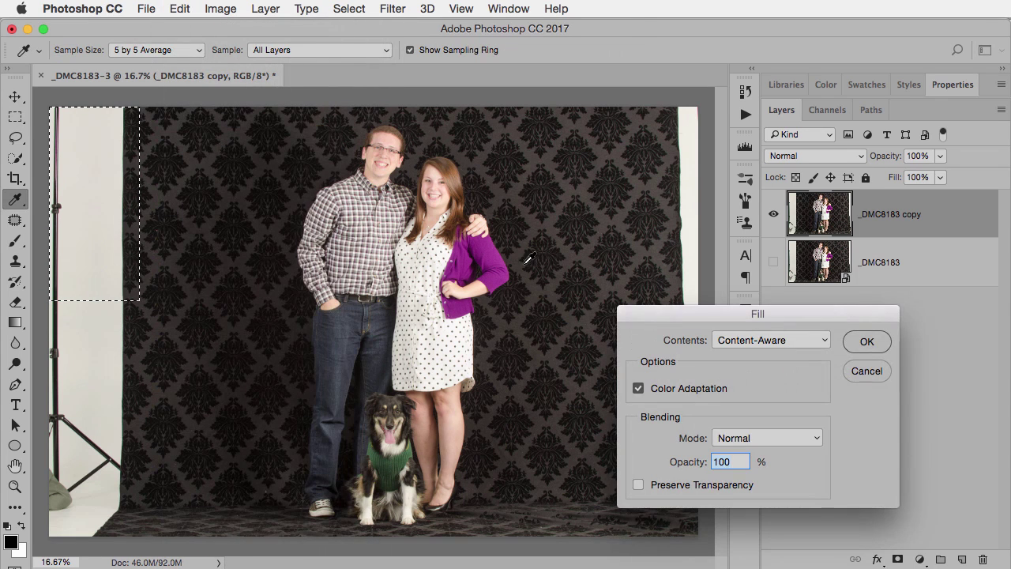
click(859, 342)
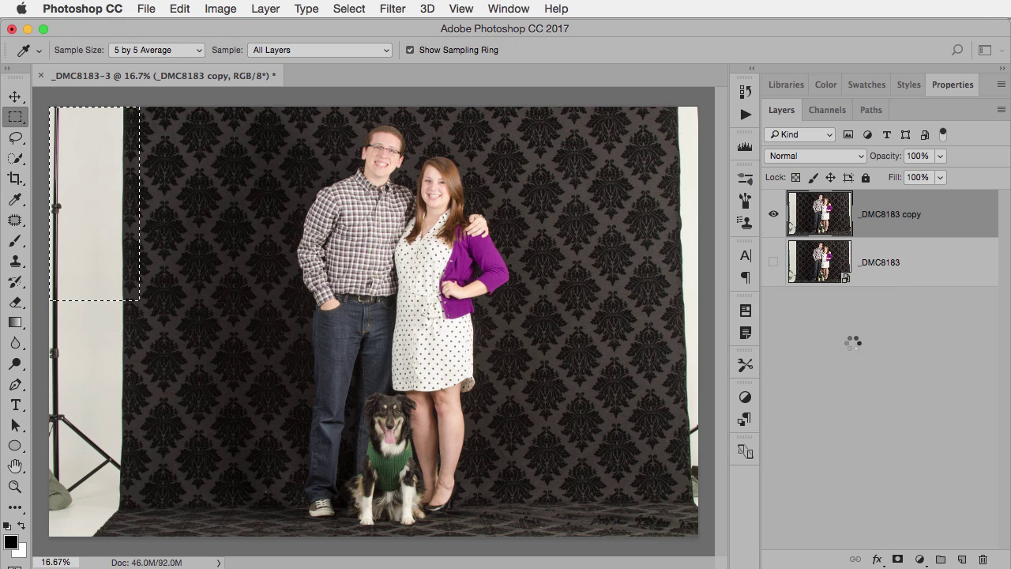
key(m)
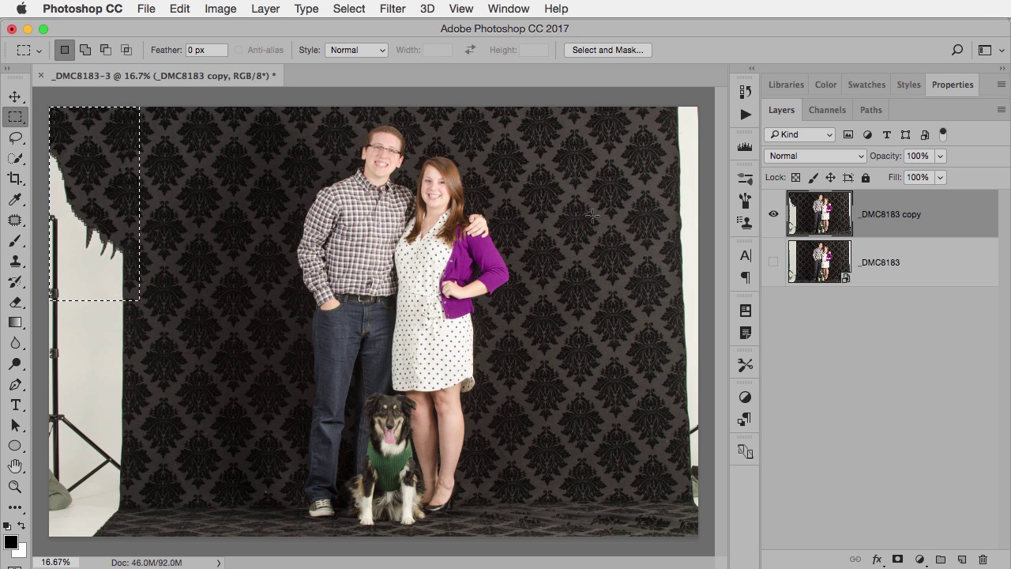
key(ctrl+d)
key(BackSpace)
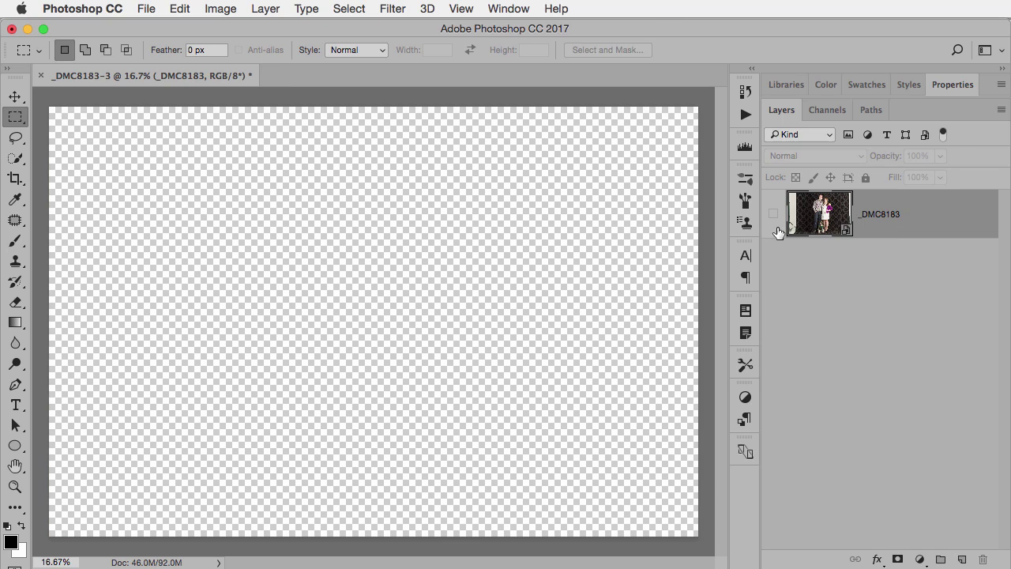
Step: Show the photo layer again, pick the Patch tool, zoom in, and outline the upper white area
click(773, 214)
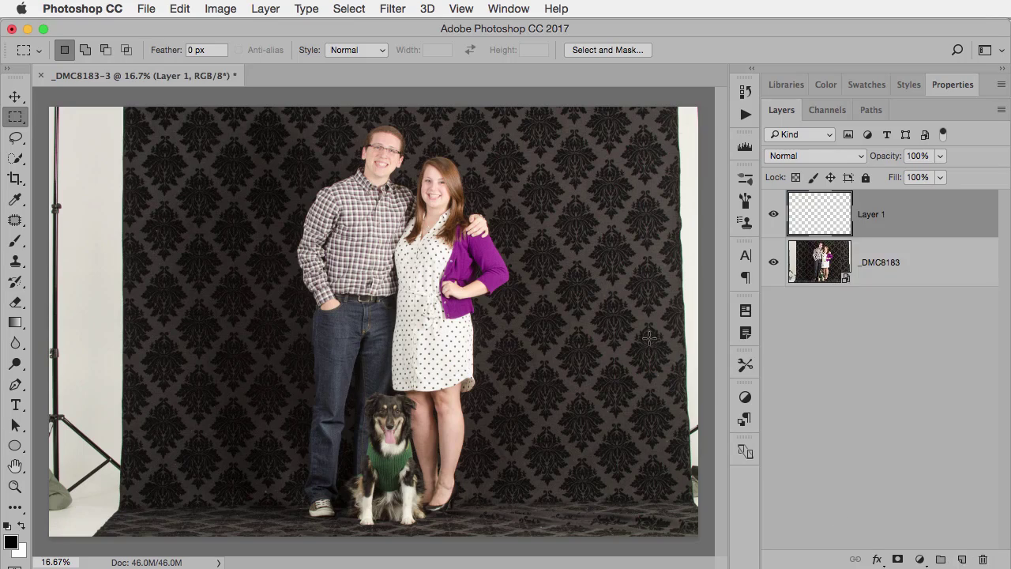
key(j)
key(super+plus)
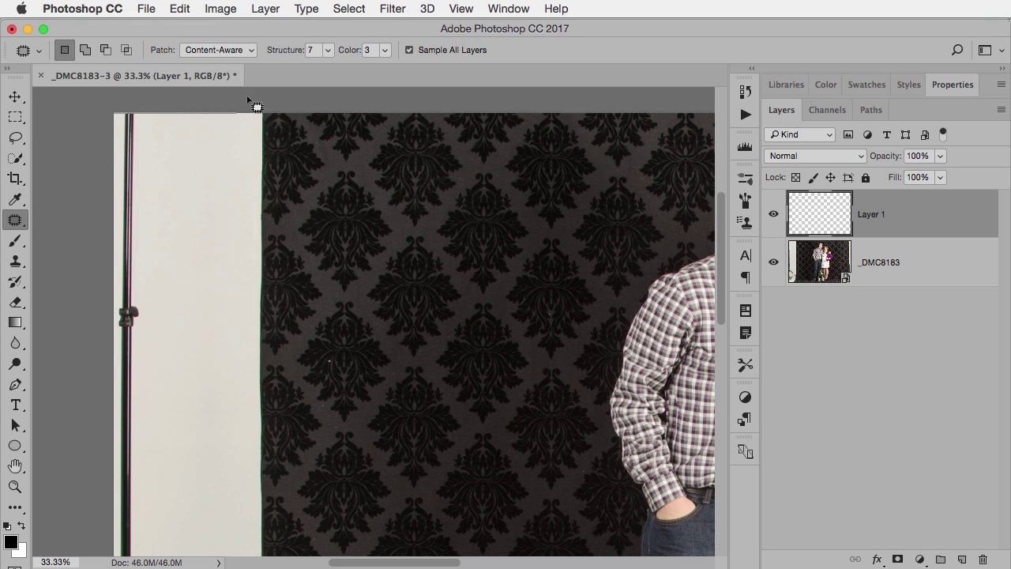
mouse_move(248, 101)
mouse_down()
mouse_move(267, 136)
mouse_move(273, 300)
mouse_move(261, 364)
mouse_move(131, 391)
mouse_move(63, 317)
mouse_move(65, 177)
mouse_move(102, 114)
mouse_up()
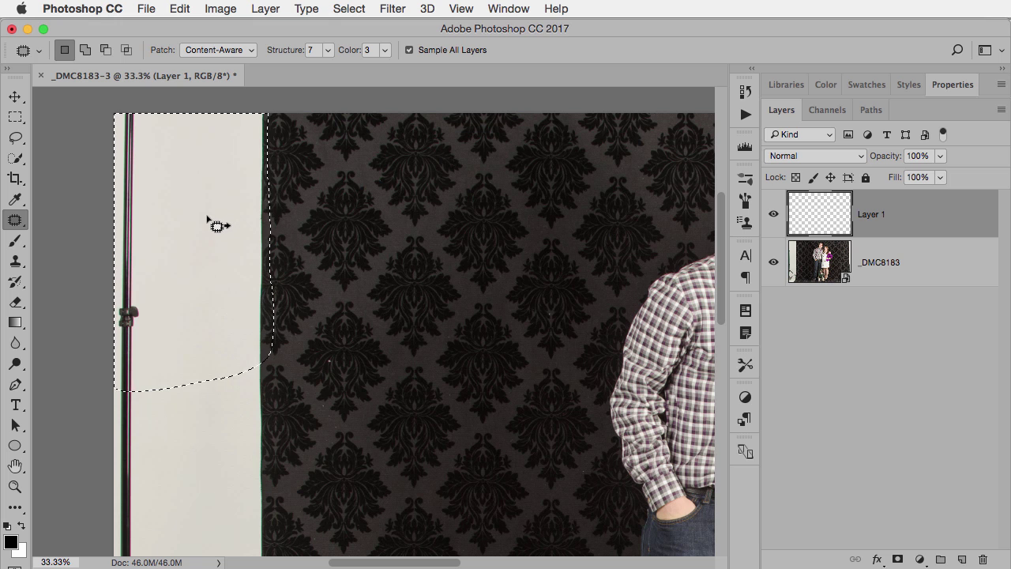
Step: Drag the patch selection right onto the damask wallpaper to cover the upper white area
drag(200, 221, 399, 284)
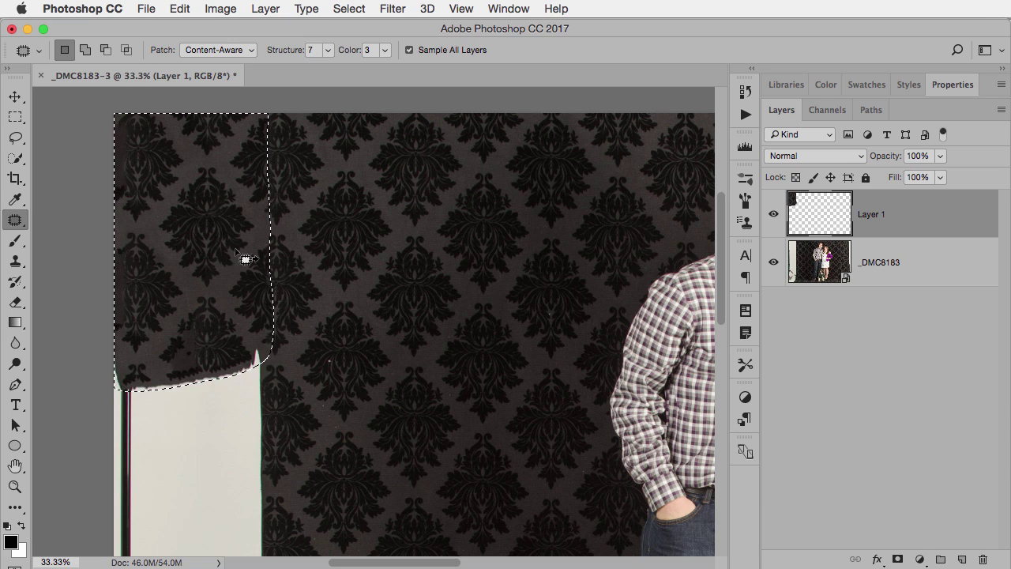
Step: Try patch Structure 1, return it to 7, and lower Color to 0
drag(293, 56, 267, 57)
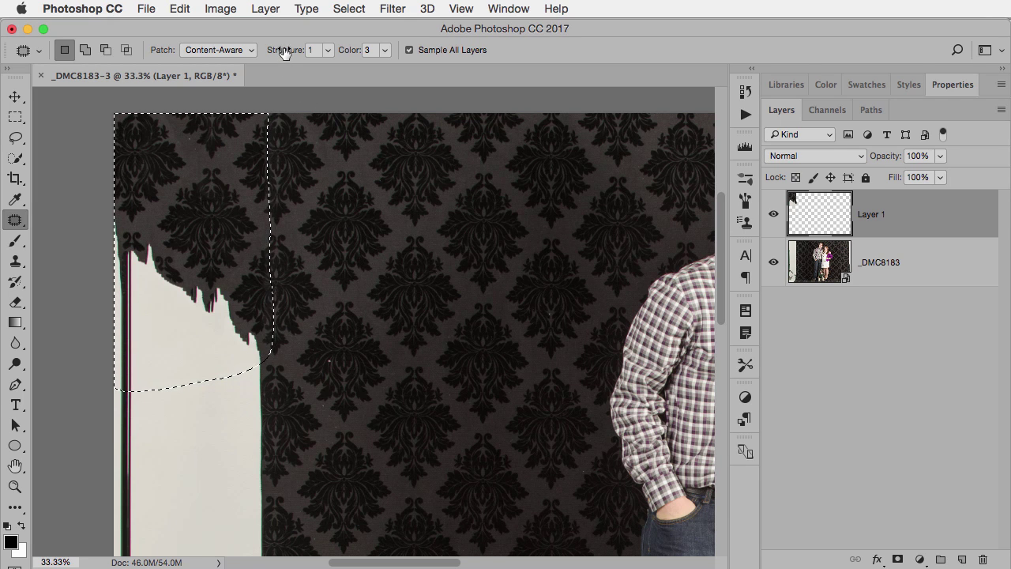
drag(276, 49, 312, 50)
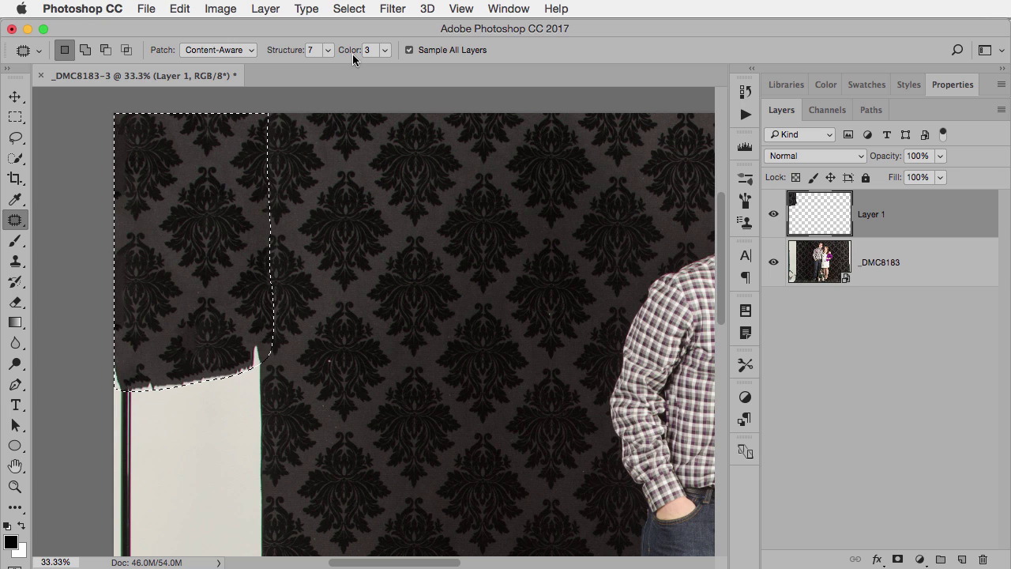
drag(353, 54, 335, 54)
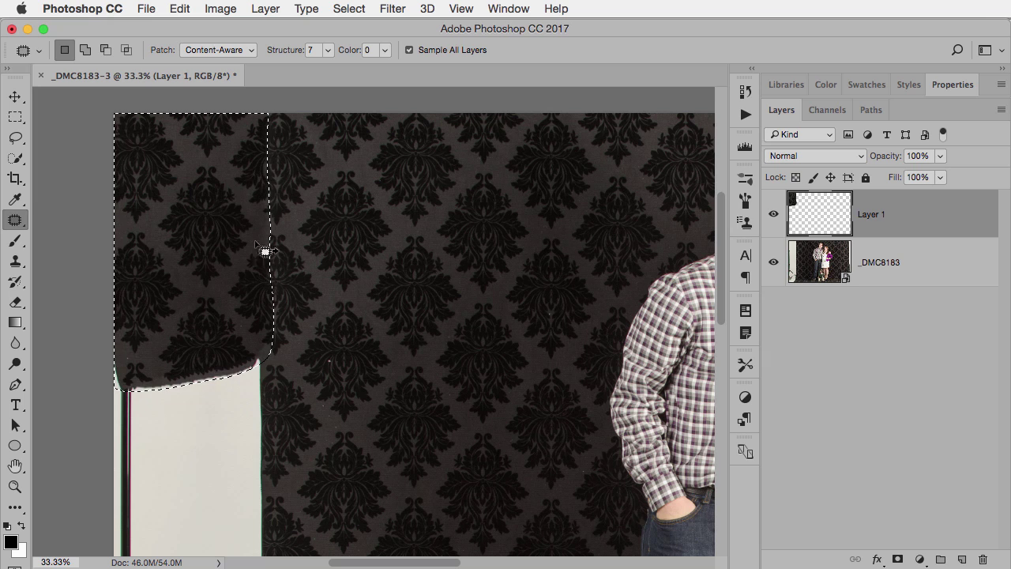
Step: Raise the patch Color blending to 10, then lower it to 8
click(368, 50)
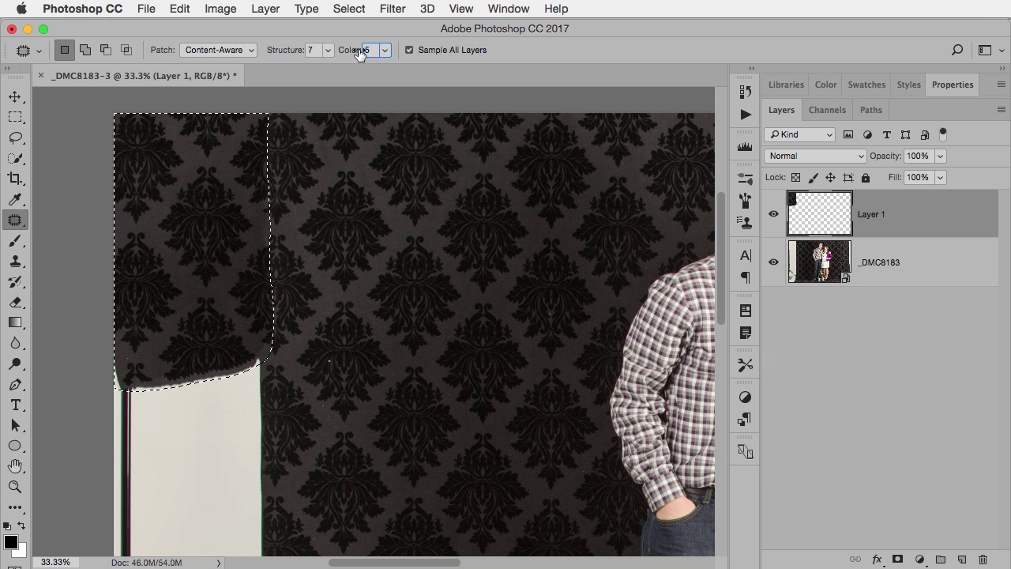
text(10)
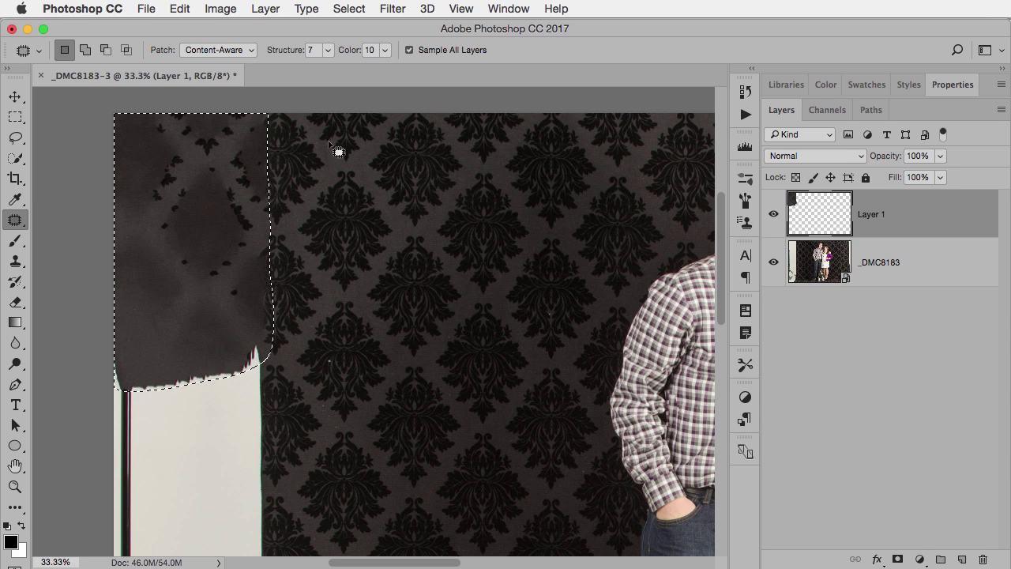
drag(350, 51, 348, 52)
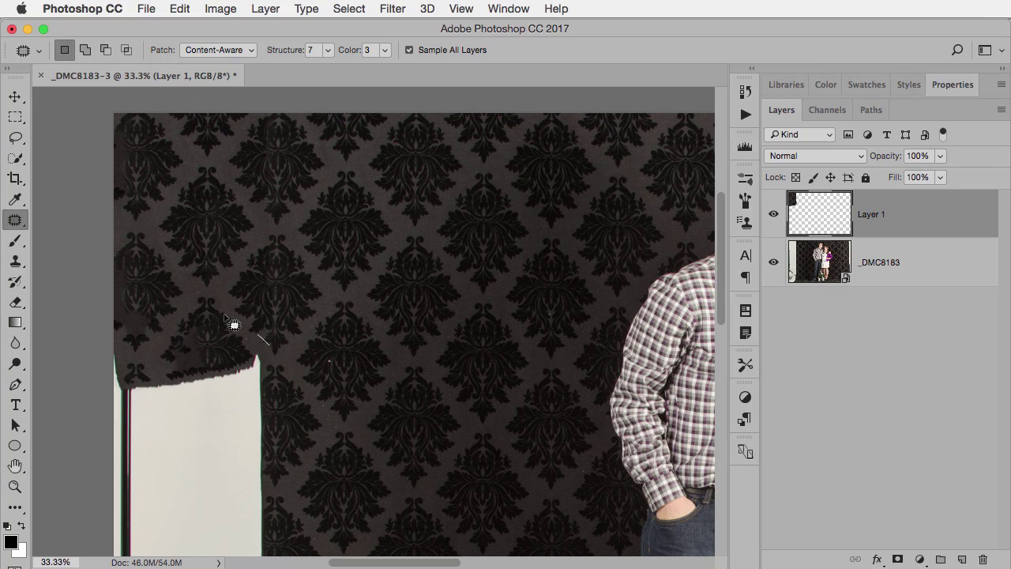
Step: Lasso the lower white strip and drag it right onto the damask wallpaper
mouse_move(234, 325)
mouse_down()
mouse_move(119, 353)
mouse_move(93, 400)
mouse_move(90, 453)
mouse_move(198, 313)
mouse_move(133, 313)
mouse_move(95, 379)
mouse_move(102, 496)
mouse_move(121, 537)
mouse_move(212, 550)
mouse_move(272, 516)
mouse_move(290, 437)
mouse_move(274, 382)
mouse_up()
drag(247, 461, 450, 391)
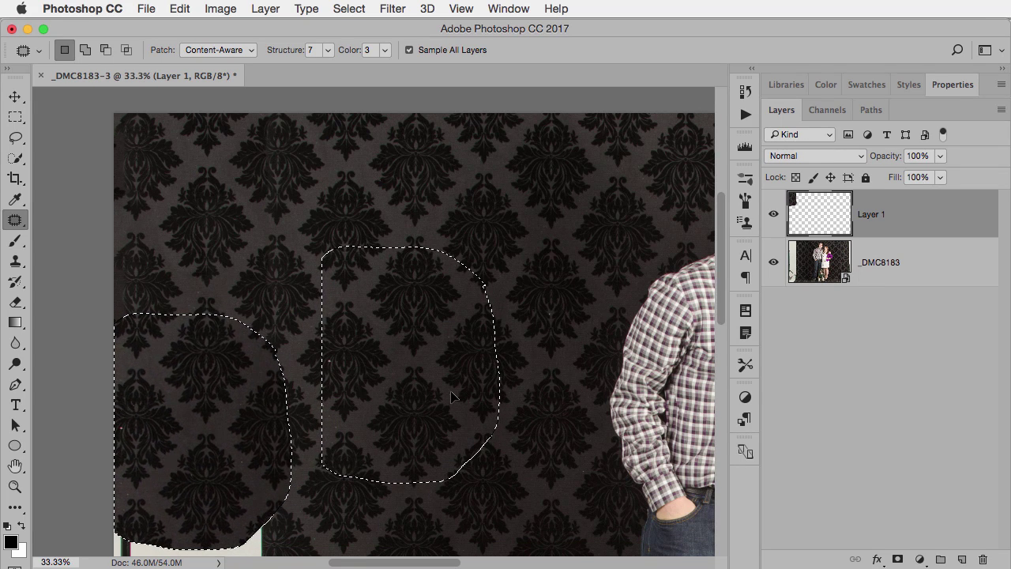